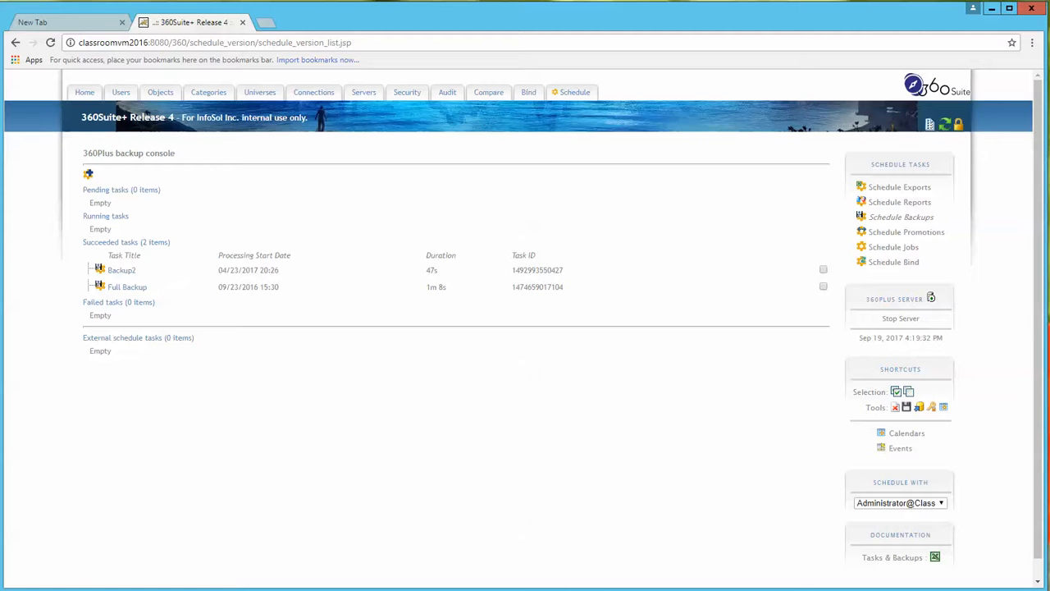
Step: Create a new backup task and title it "Backup Users"
left_click(88, 174)
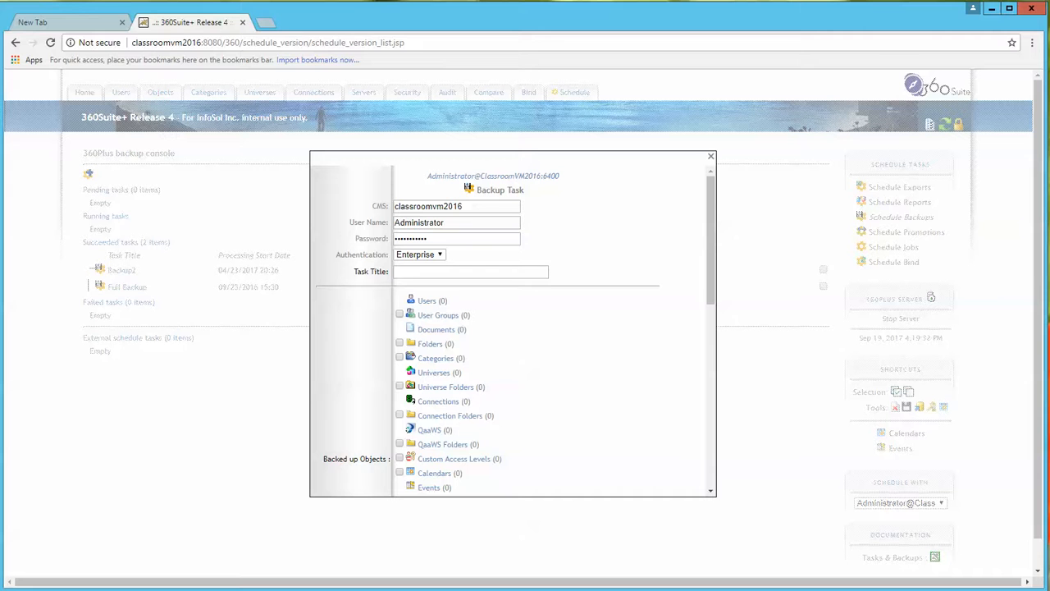
left_click(470, 273)
type("Backup")
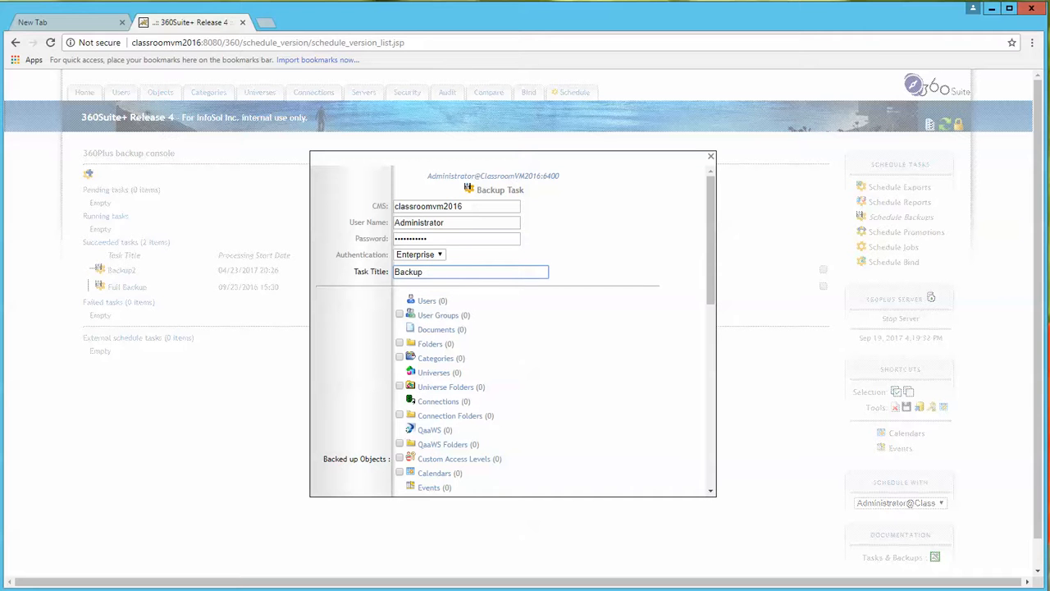
type(" Users")
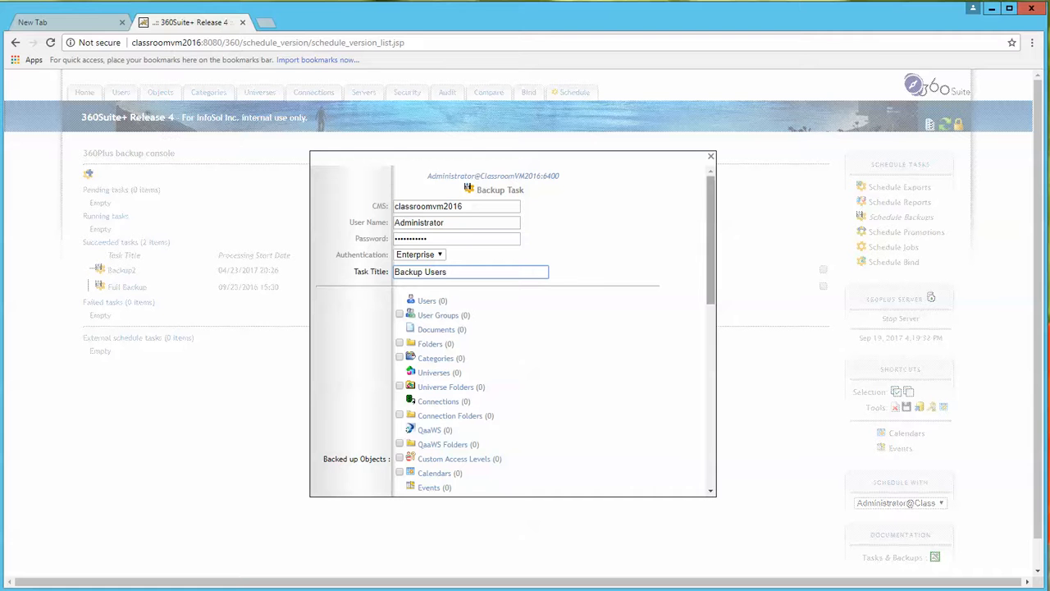
Step: Browse the list of individual user groups available for the backup and close it without adding any
scroll(711, 197, "down", 2)
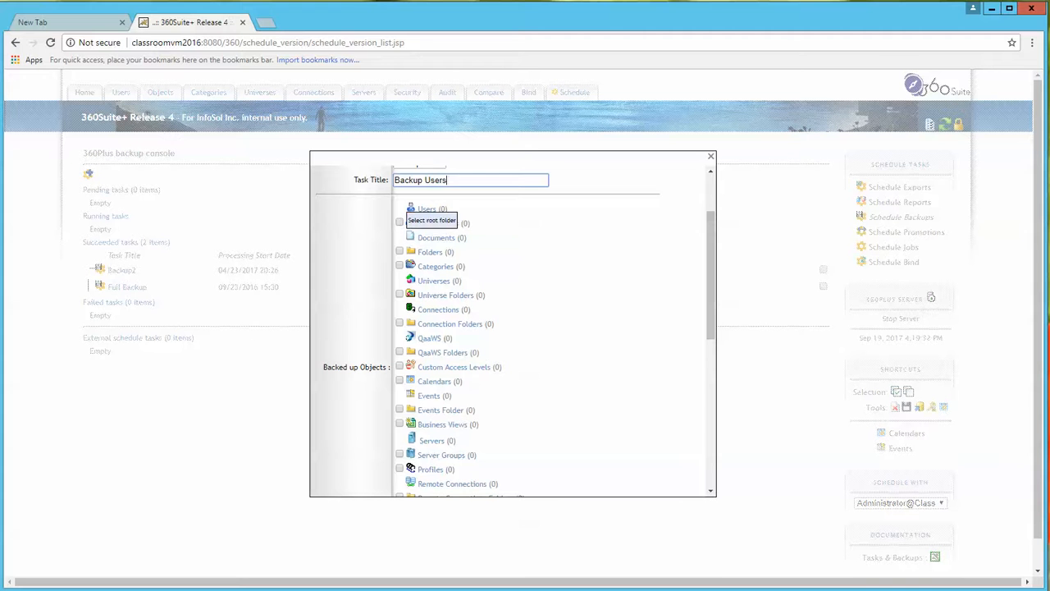
left_click(439, 223)
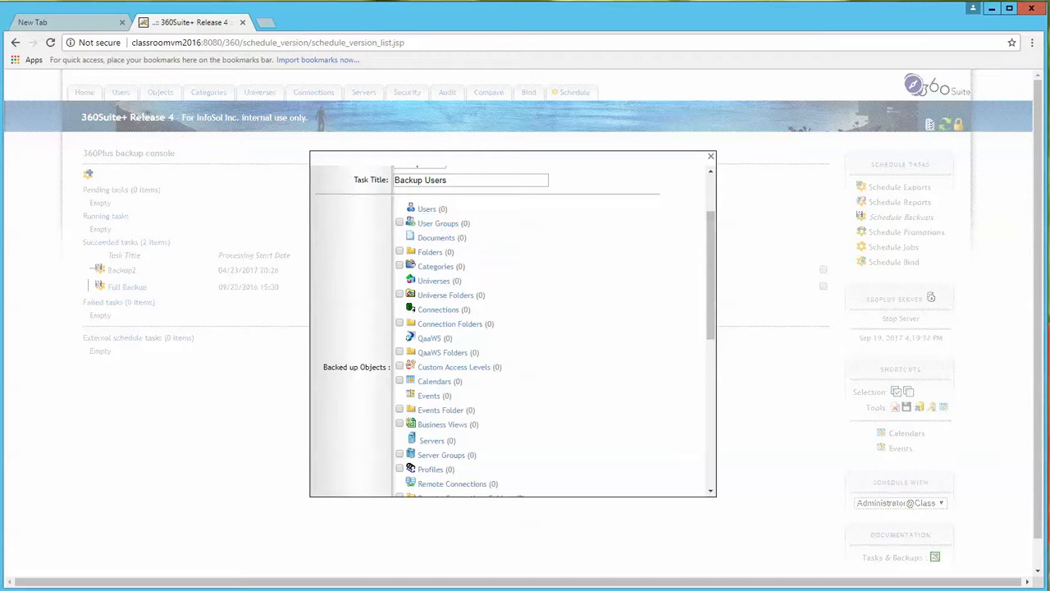
left_click(439, 223)
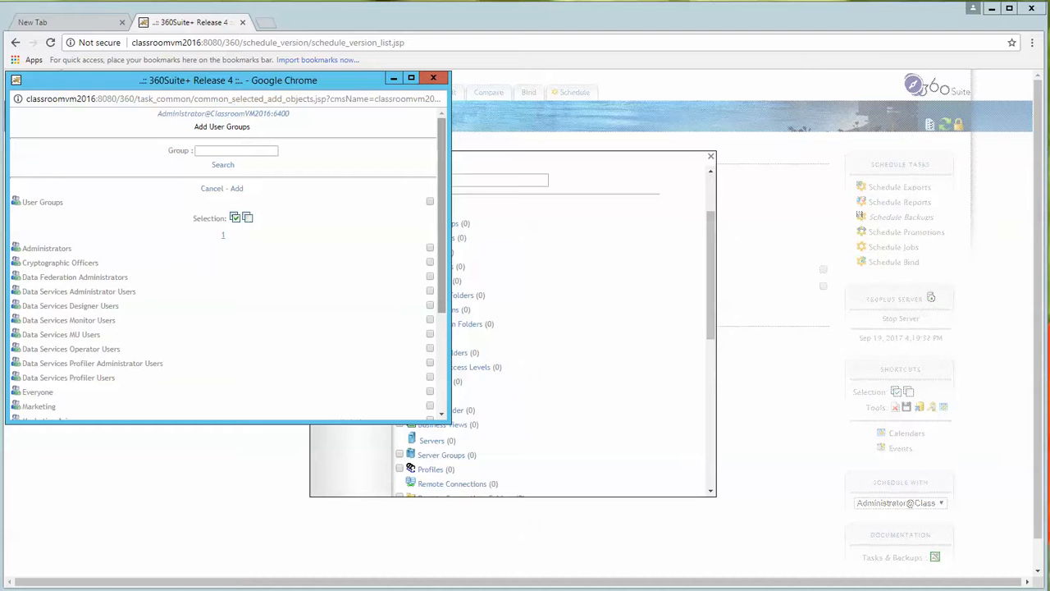
scroll(225, 263, "down", 3)
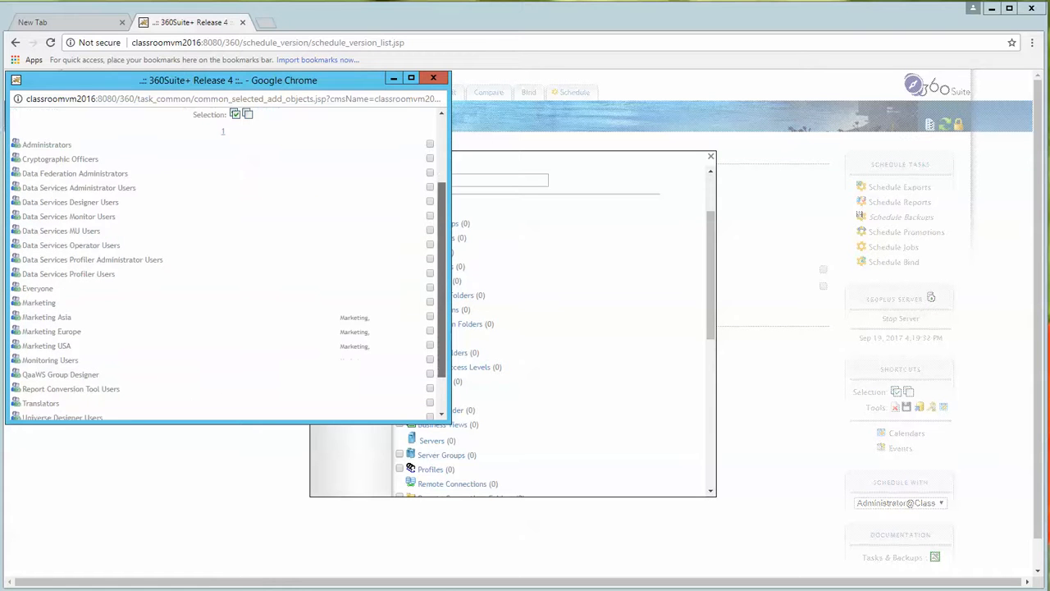
scroll(226, 263, "up", 3)
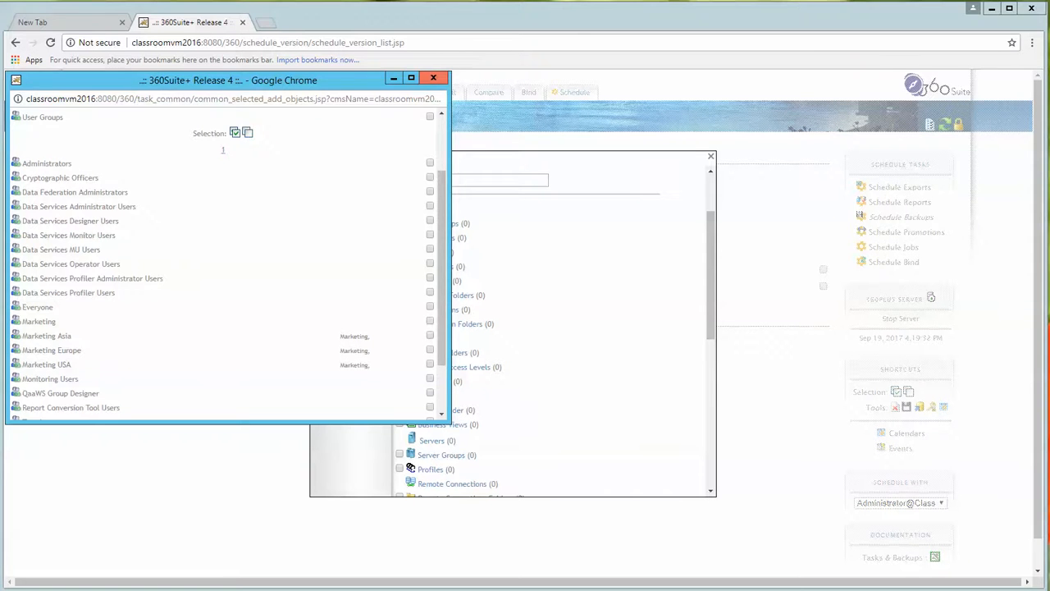
left_click(434, 78)
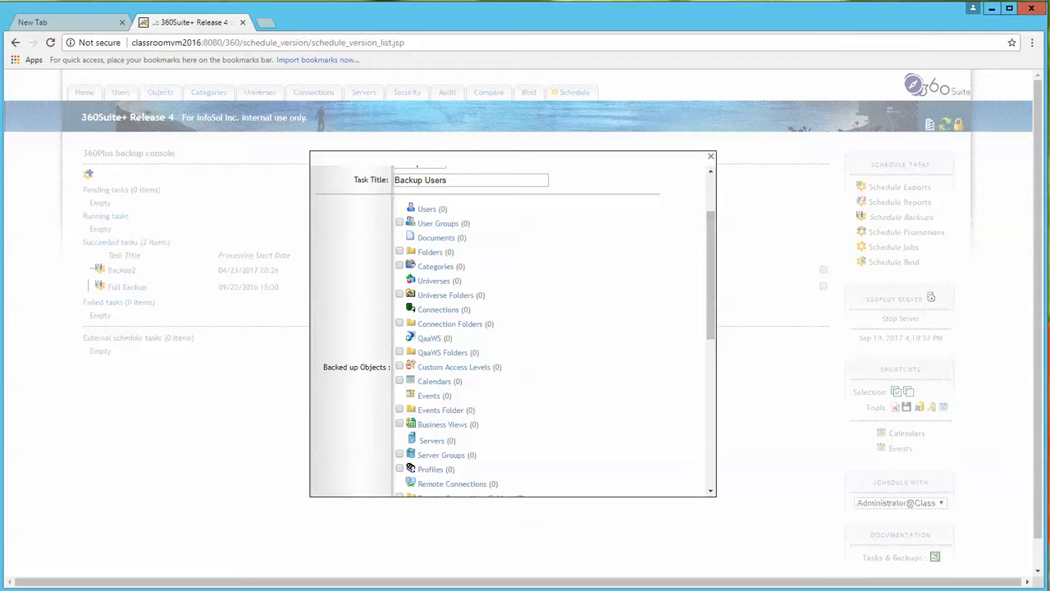
Step: Include the whole User Groups root folder in the task's backed up objects
left_click(400, 223)
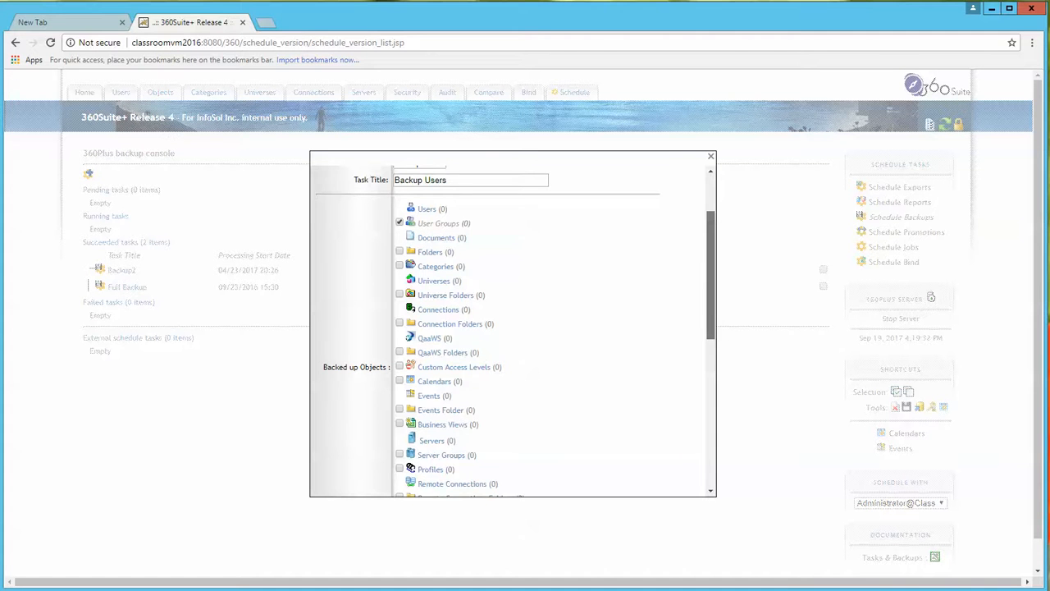
left_click_drag(711, 275, 711, 252)
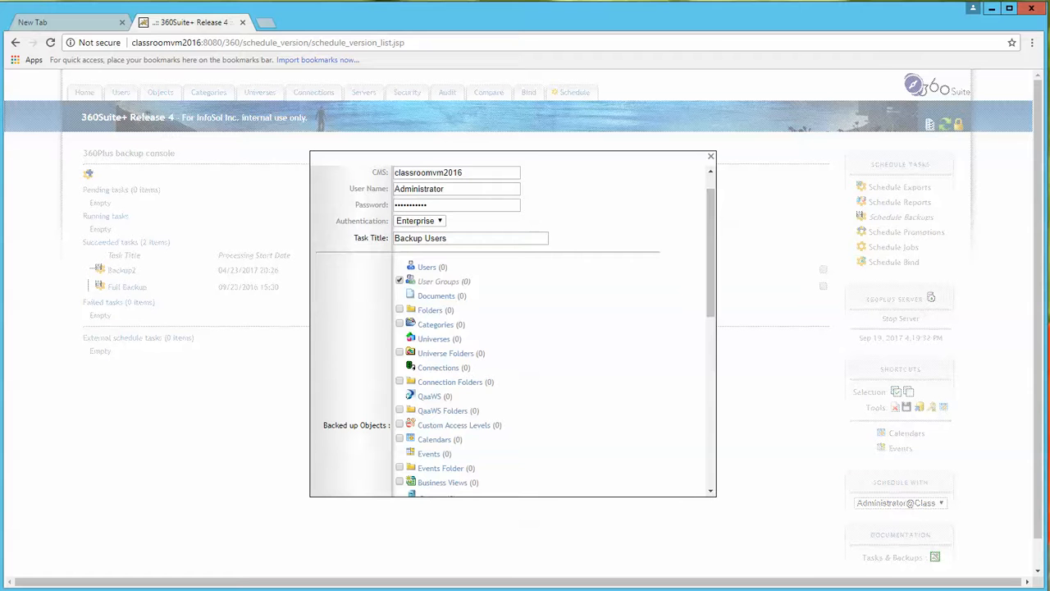
left_click_drag(710, 252, 711, 296)
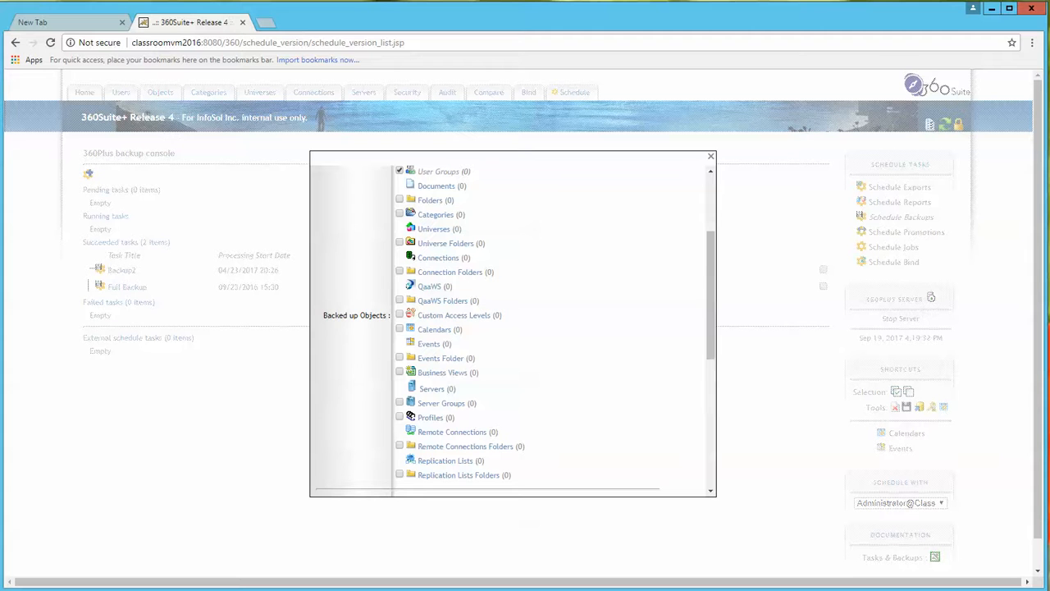
left_click_drag(711, 296, 710, 278)
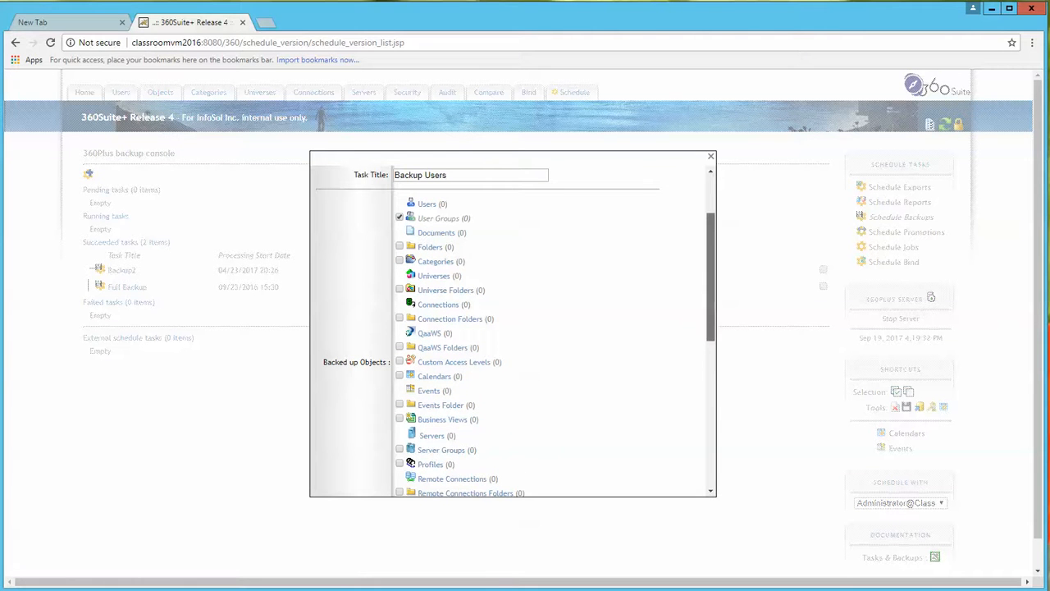
Step: Review the task's frequency choices, maximum of backups, instance, personal content and notification options, and recheck the backed up objects
scroll(513, 328, "down", 3)
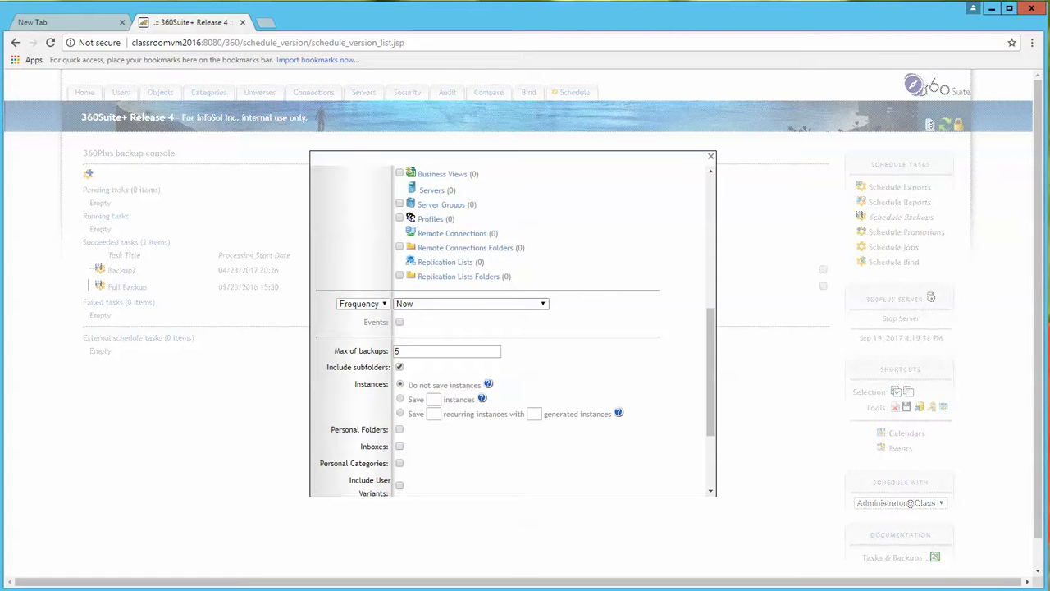
left_click(471, 303)
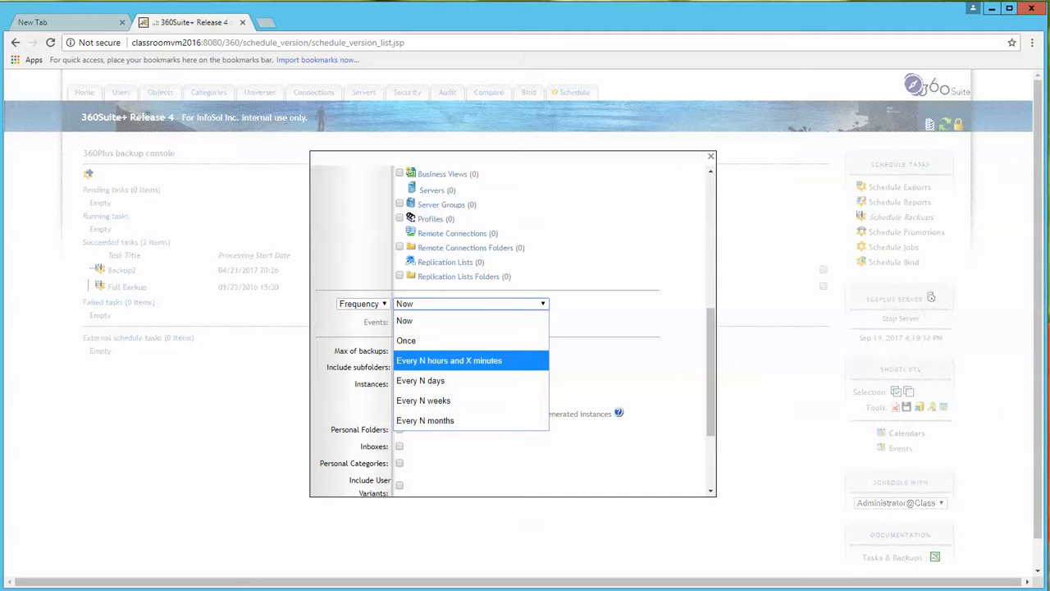
key("Escape")
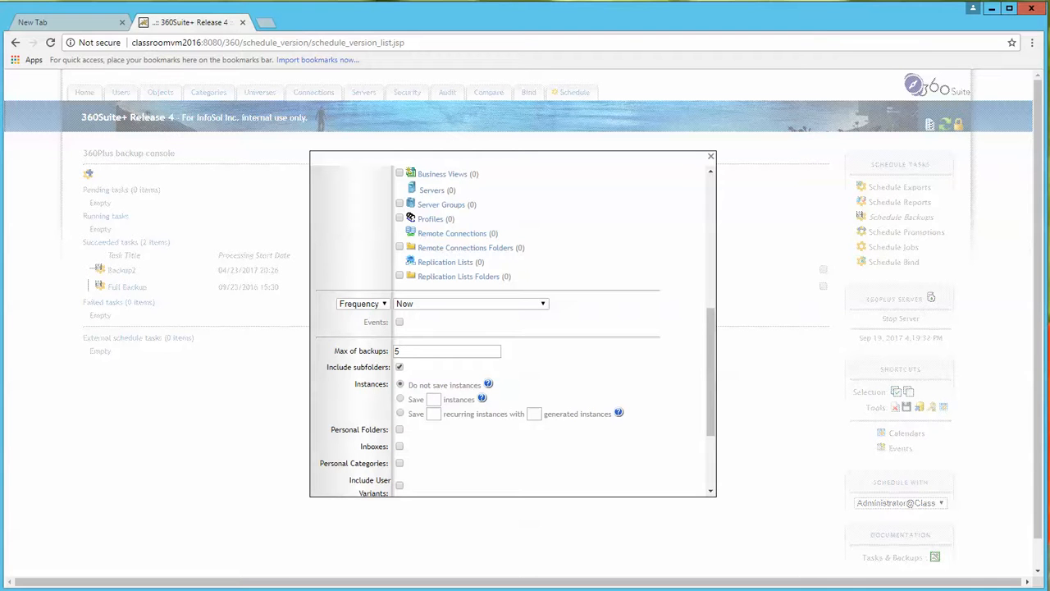
scroll(513, 328, "down", 1)
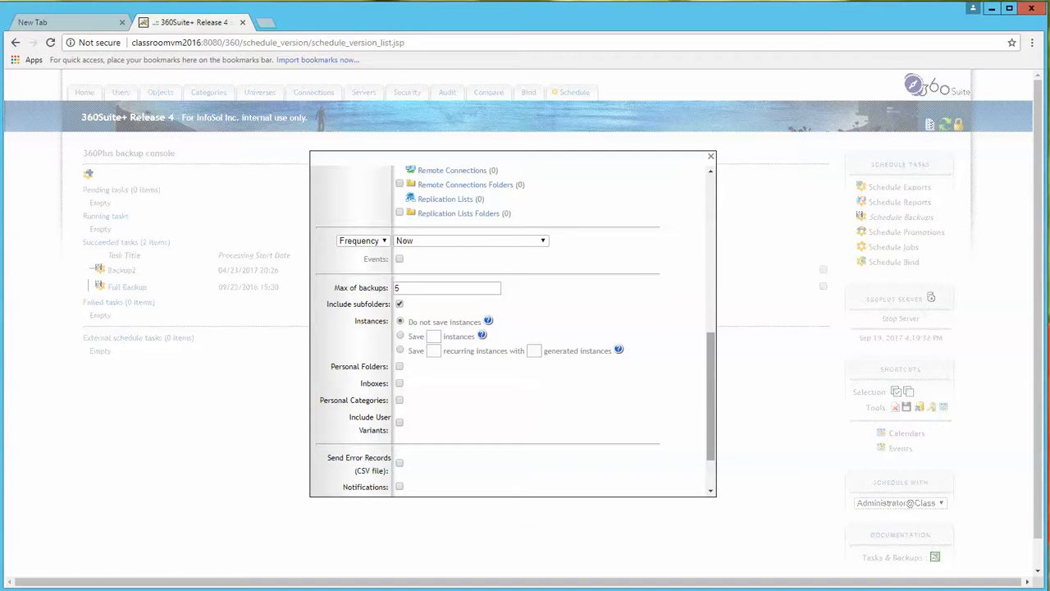
scroll(516, 328, "down", 1)
scroll(516, 329, "down", 3)
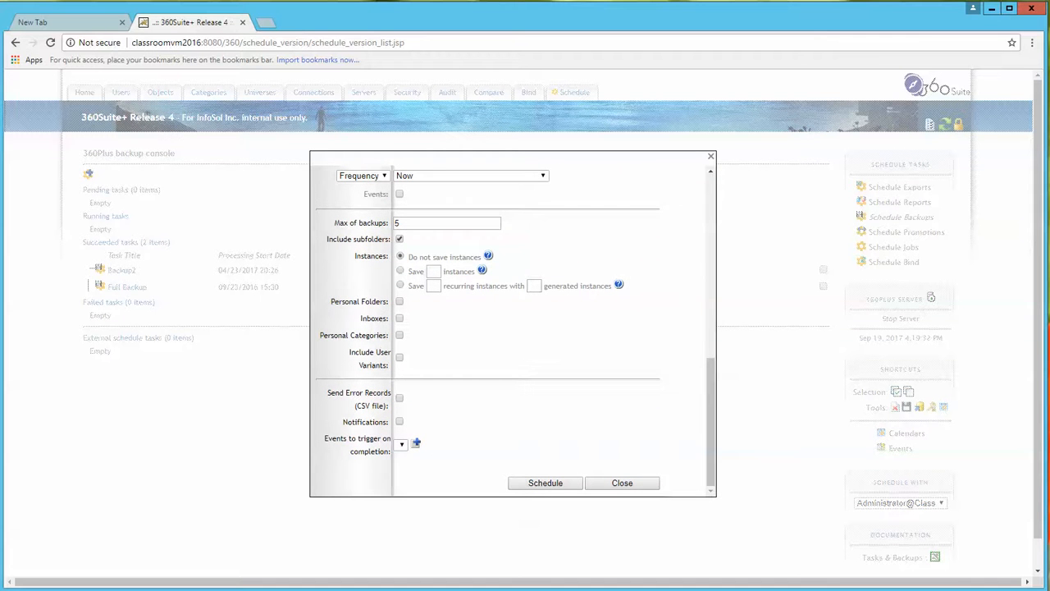
scroll(512, 329, "up", 10)
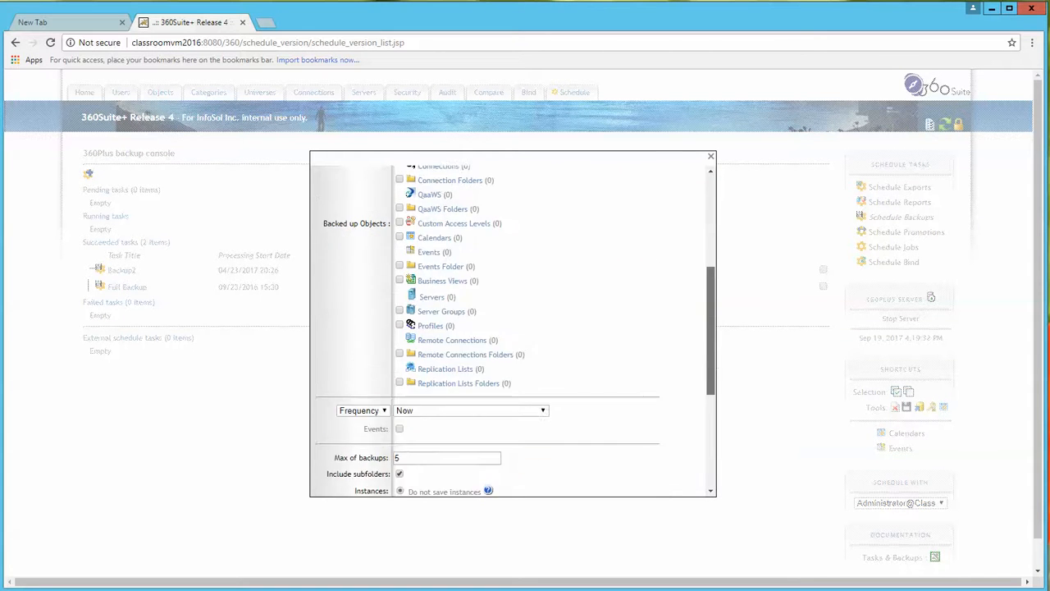
scroll(513, 329, "up", 2)
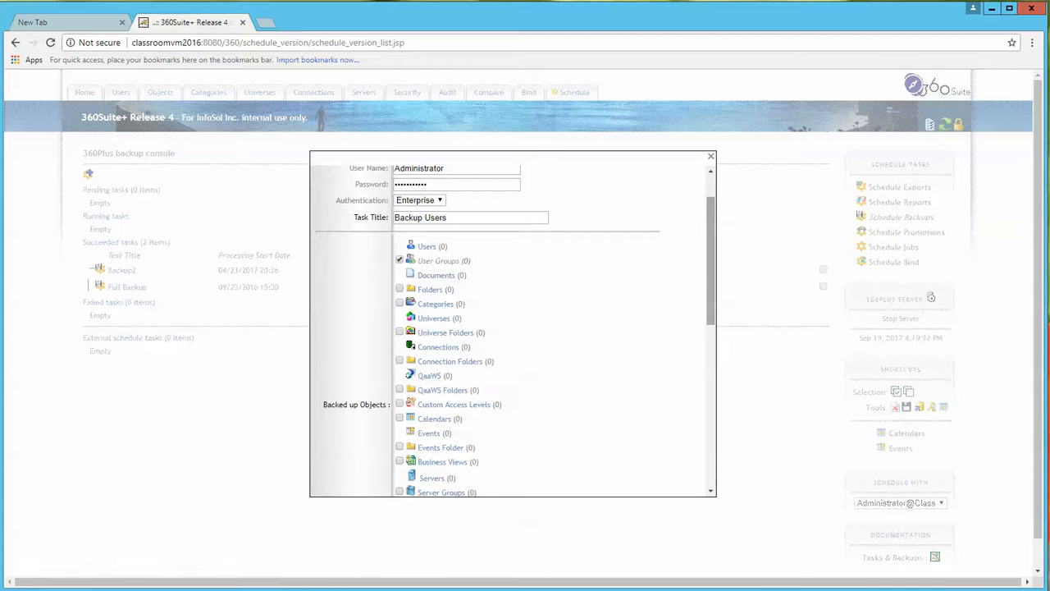
scroll(513, 328, "down", 1)
scroll(513, 328, "down", 5)
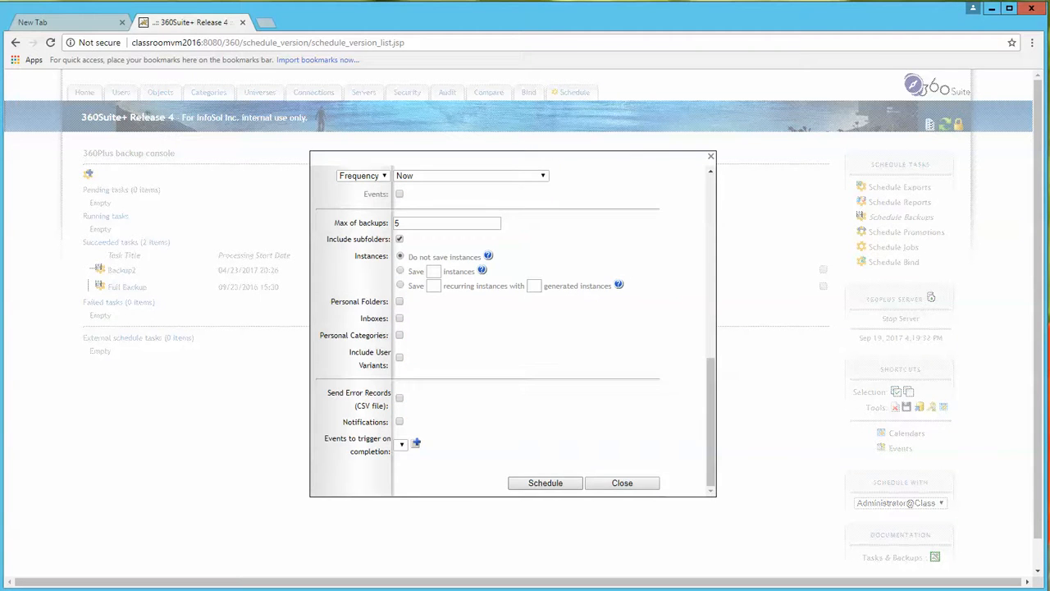
Step: Schedule the Backup Users task with frequency Now and close its task summary
left_click(541, 482)
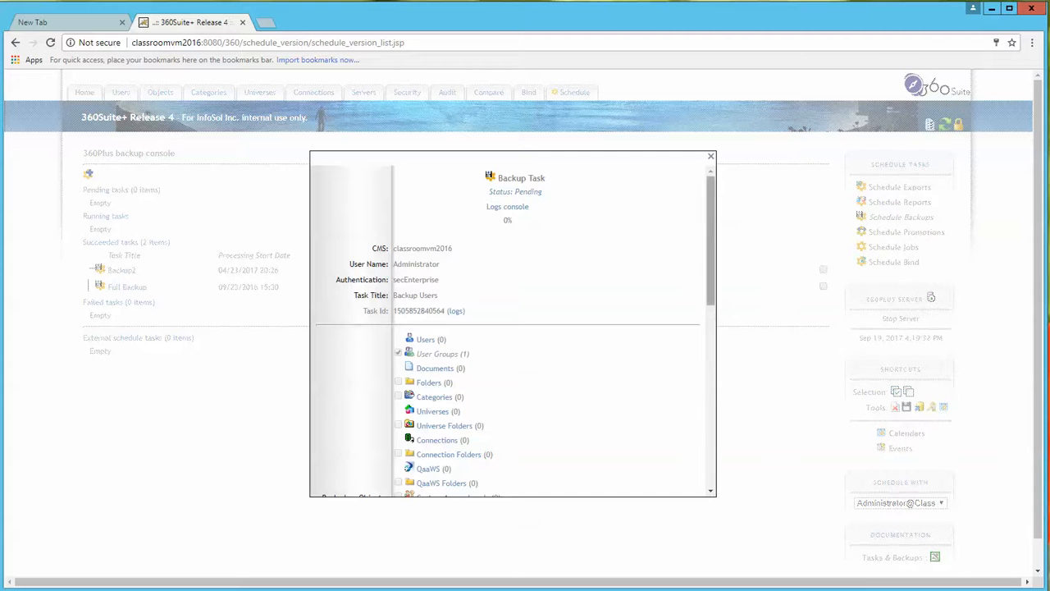
left_click_drag(711, 241, 711, 420)
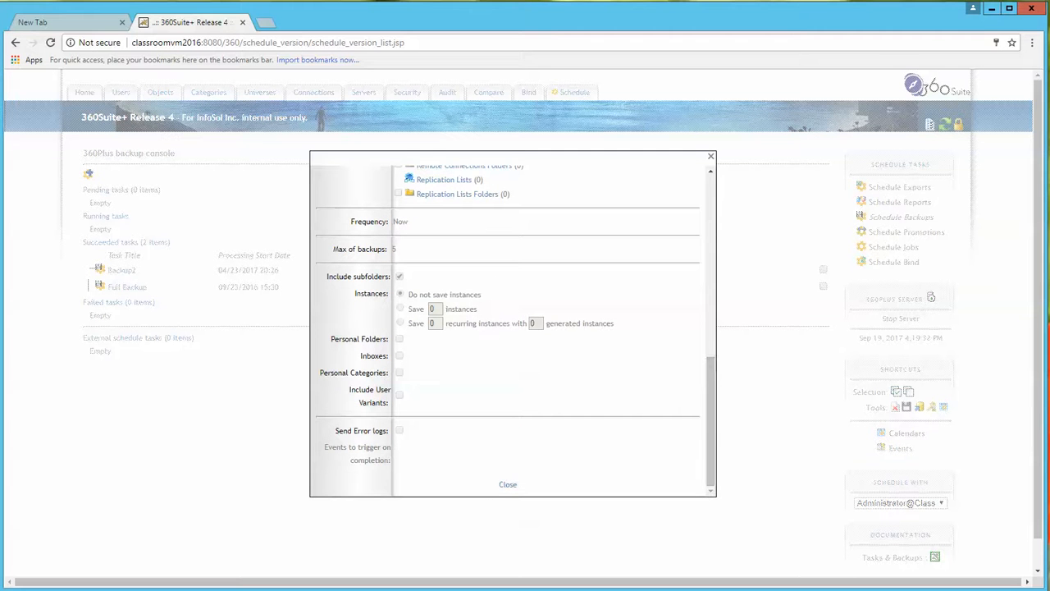
left_click(508, 485)
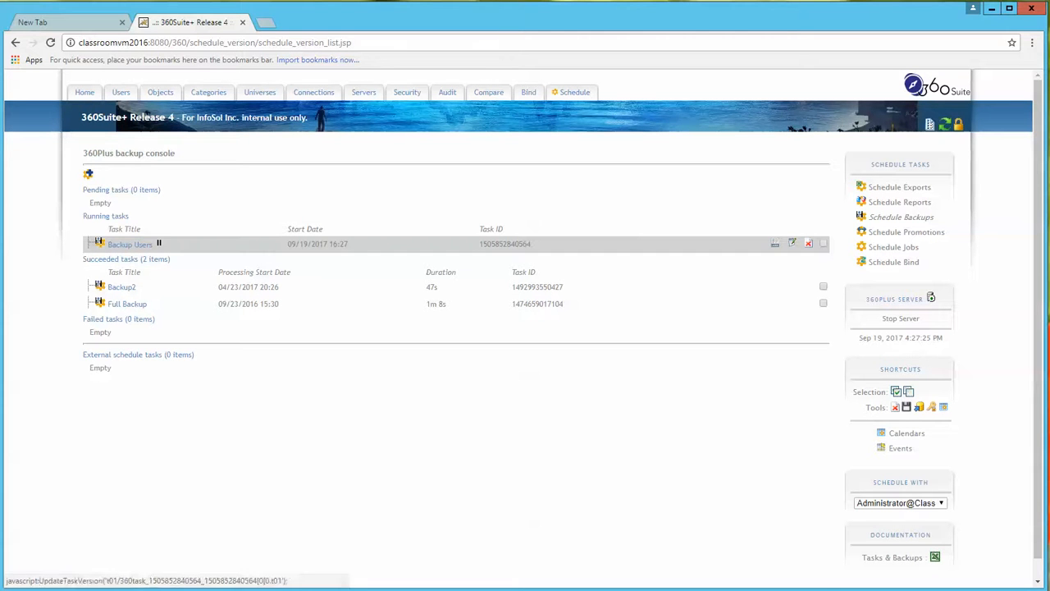
Step: Examine the logs console of the Backup Users task for saved and failed objects, and close it
left_click(775, 243)
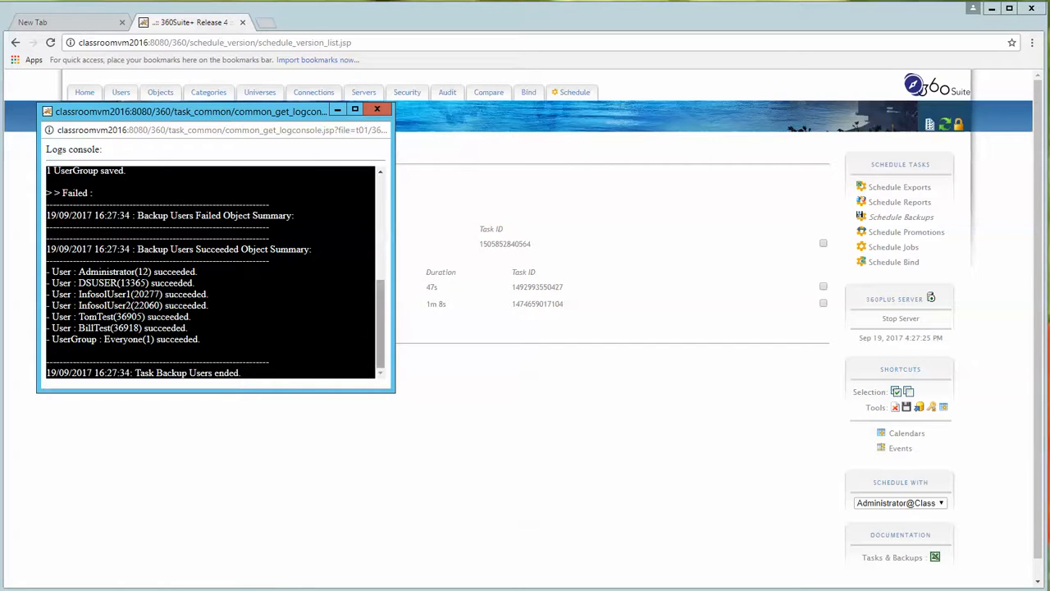
scroll(210, 270, "up", 5)
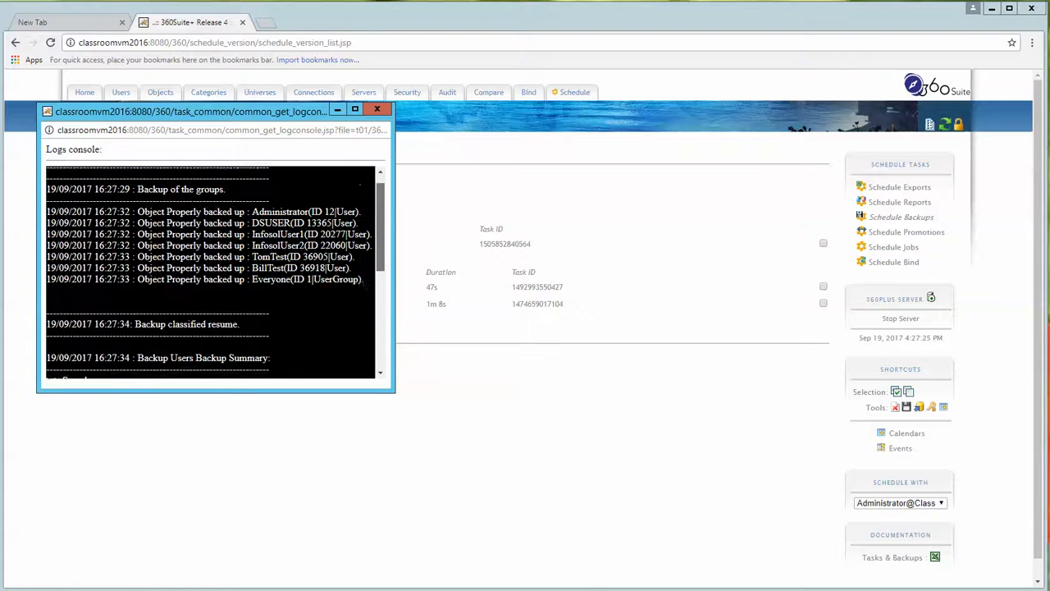
scroll(210, 271, "down", 5)
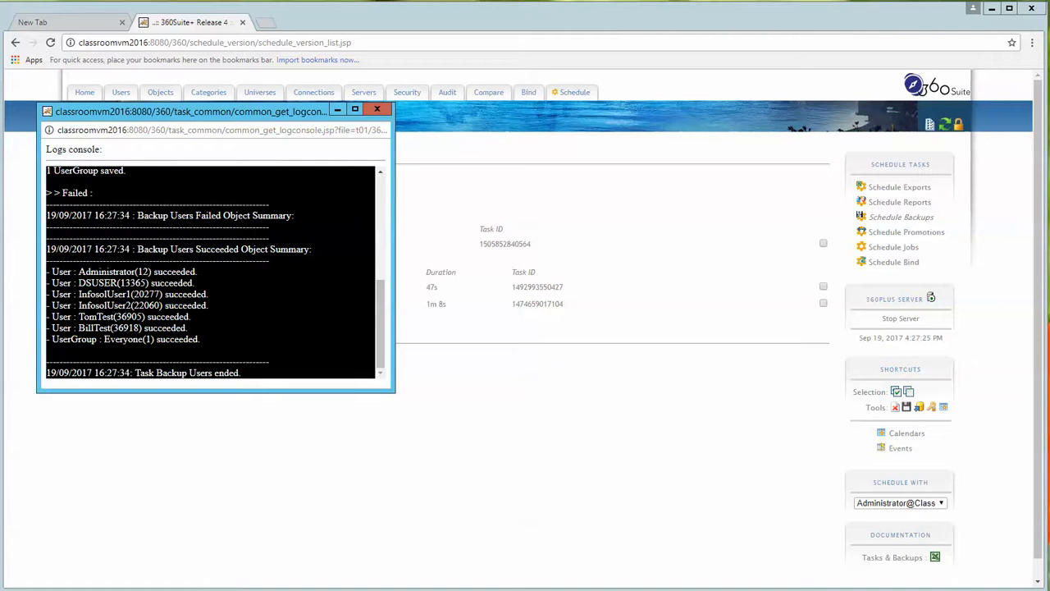
left_click(377, 109)
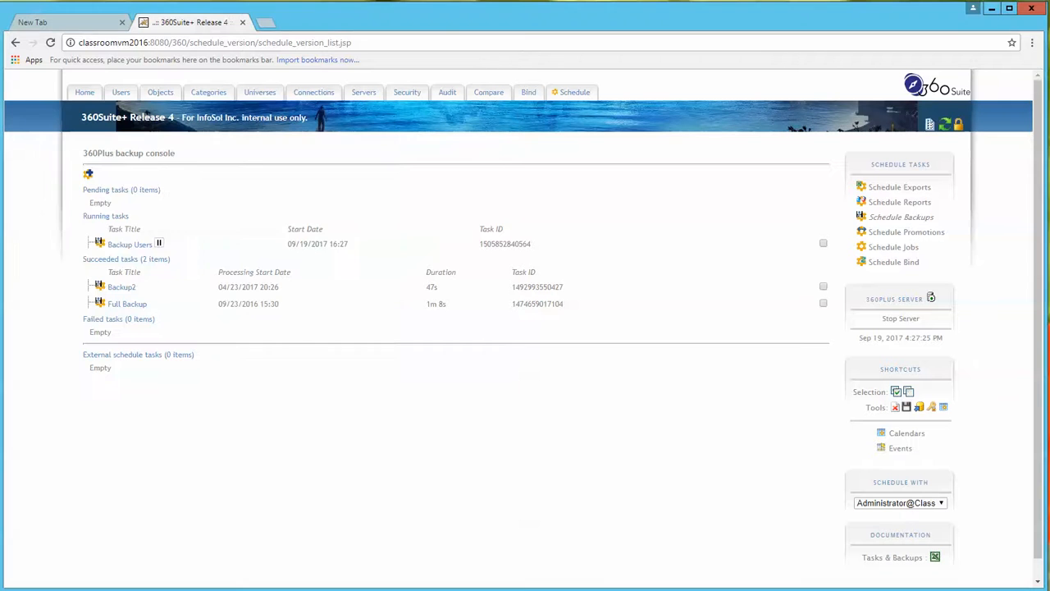